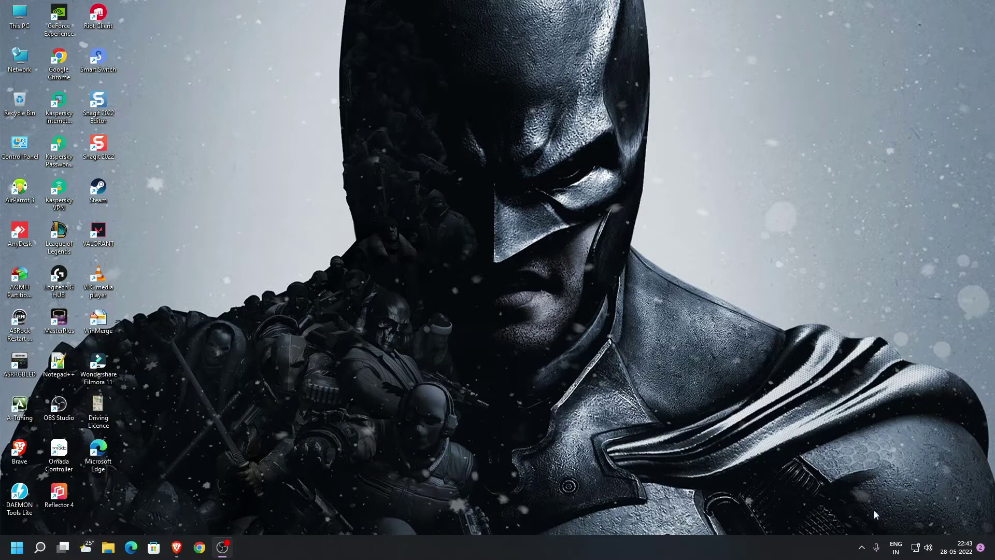
Switch to Brave, show Rig-3's overview and view its hashrate watchdog settings
{"action": "left_click", "coordinate": [177, 546]}
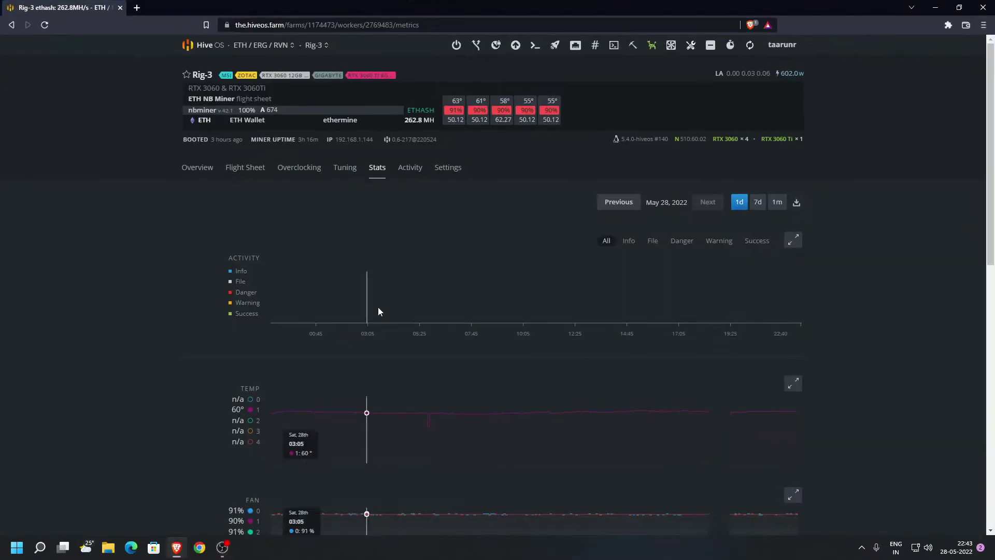
{"action": "left_click", "coordinate": [201, 168]}
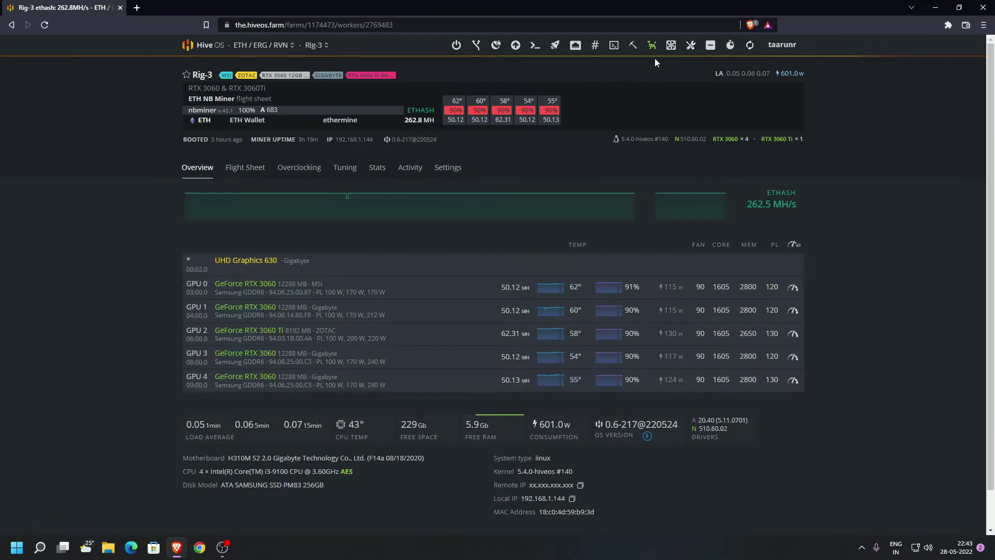
{"action": "left_click", "coordinate": [654, 46]}
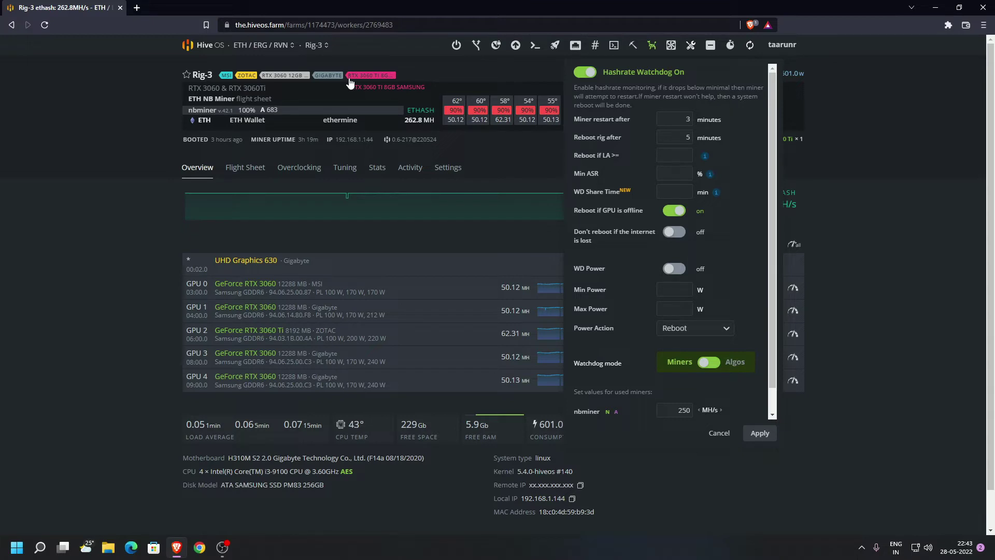
{"action": "left_click", "coordinate": [926, 165]}
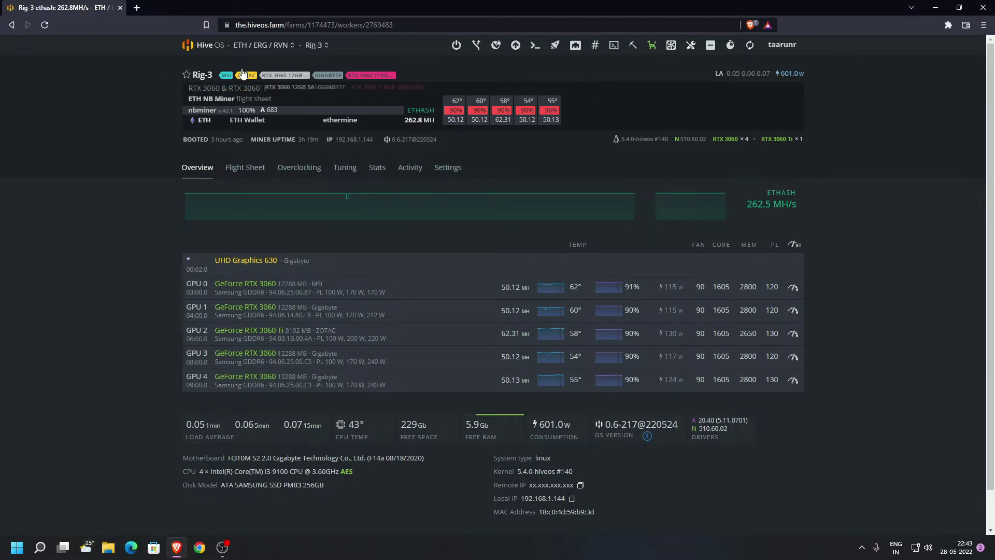
Go to the ETH / ERG / RVN farm's worker list and open the hashrate watchdog settings of Rig-3
{"action": "left_click", "coordinate": [264, 45]}
{"action": "left_click", "coordinate": [265, 93]}
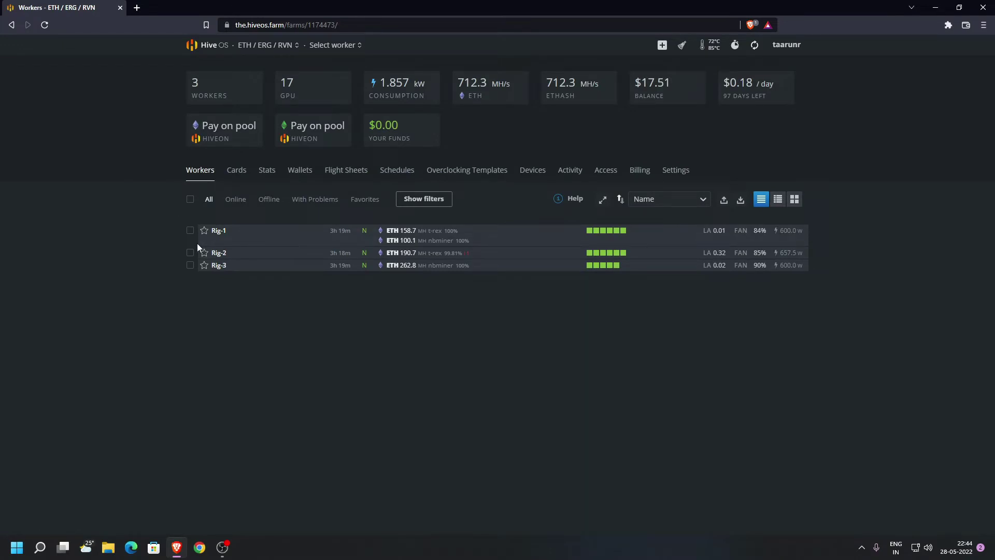
{"action": "left_click", "coordinate": [220, 266]}
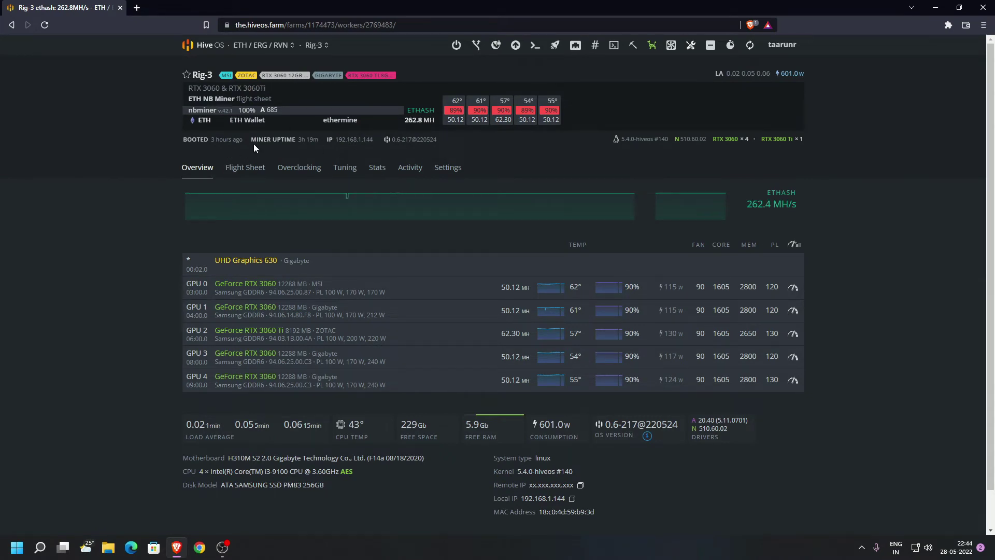
{"action": "left_click", "coordinate": [652, 46]}
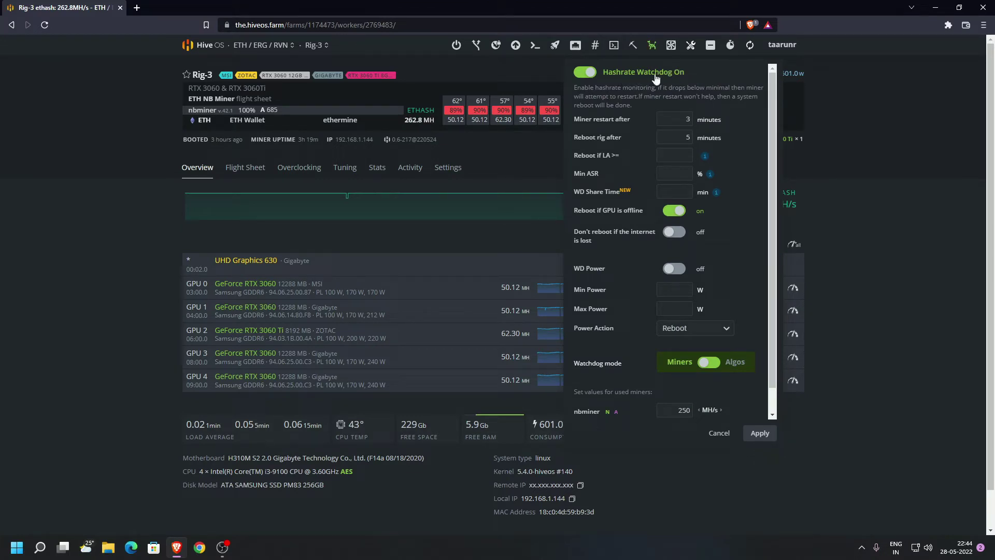
Toggle the Hashrate Watchdog off and back on, inspect the miner restart delay and close the settings without applying
{"action": "left_click", "coordinate": [584, 72]}
{"action": "left_click", "coordinate": [585, 72]}
{"action": "left_click", "coordinate": [579, 77]}
{"action": "left_click", "coordinate": [591, 74]}
{"action": "double_click", "coordinate": [683, 120]}
{"action": "left_click", "coordinate": [723, 114]}
{"action": "left_click", "coordinate": [832, 147]}
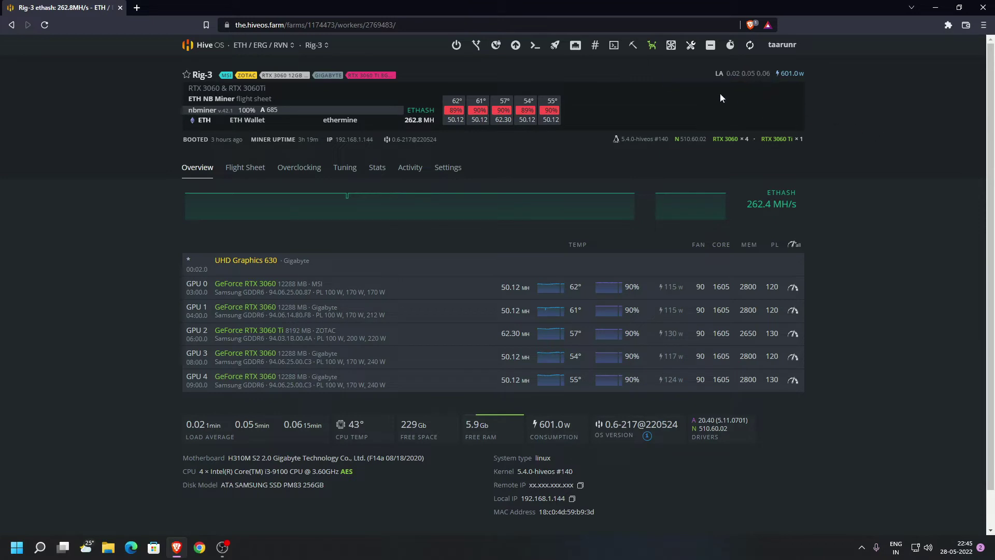
Check the load average explanation and try out the watchdog's Reboot if LA threshold, clearing the entry and leaving without applying
{"action": "mouse_move", "coordinate": [749, 77]}
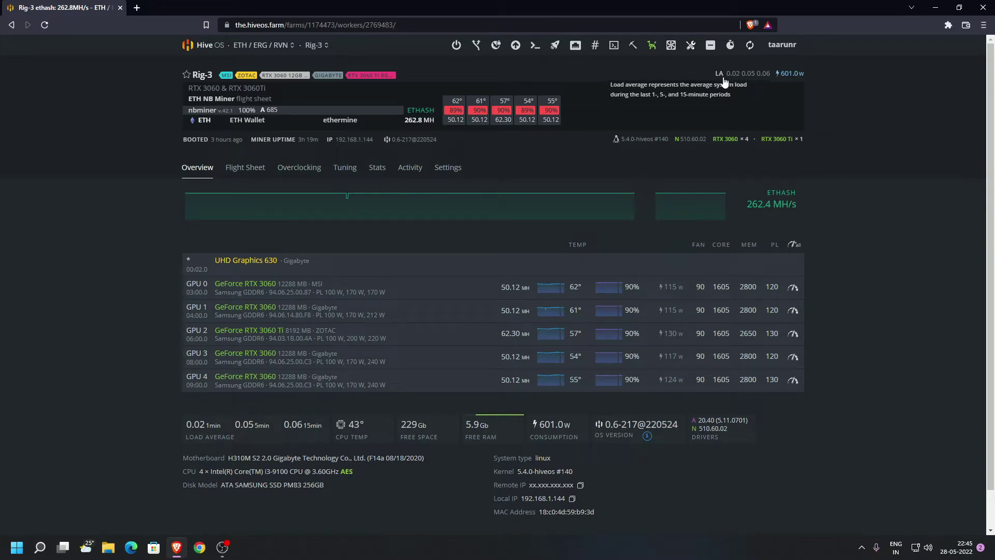
{"action": "left_click", "coordinate": [652, 45]}
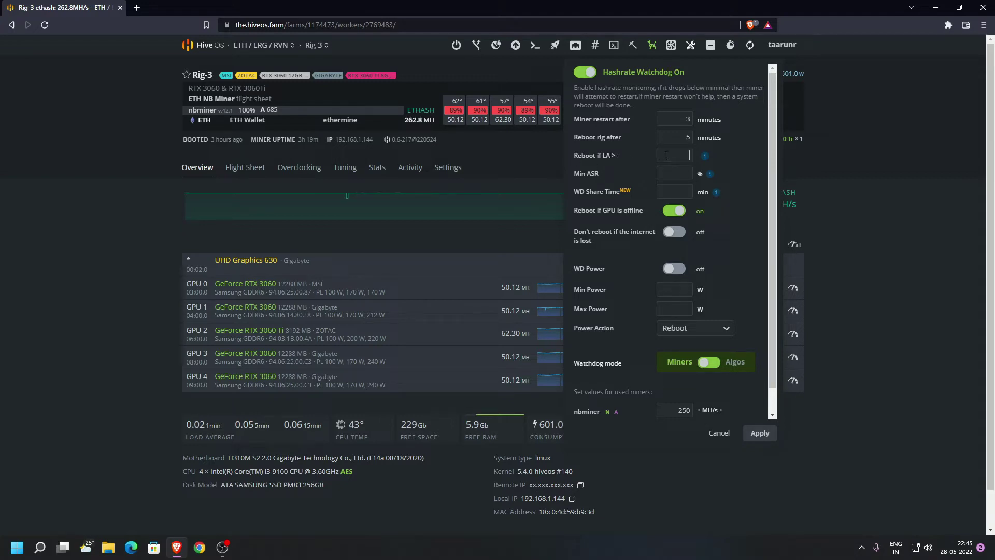
{"action": "type", "text": ".0"}
{"action": "key", "text": "BackSpace"}
{"action": "mouse_move", "coordinate": [711, 177]}
{"action": "left_click", "coordinate": [669, 175]}
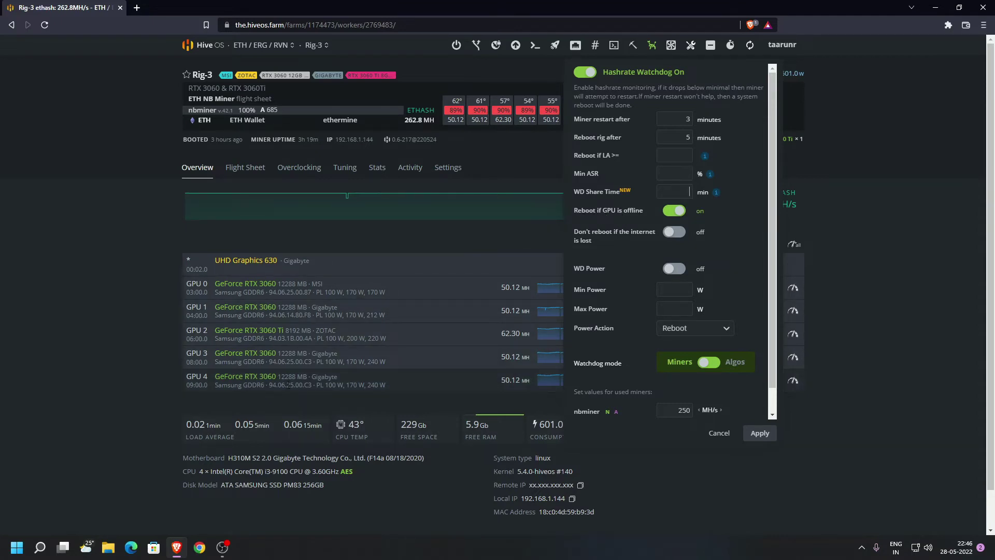
{"action": "left_click", "coordinate": [287, 402]}
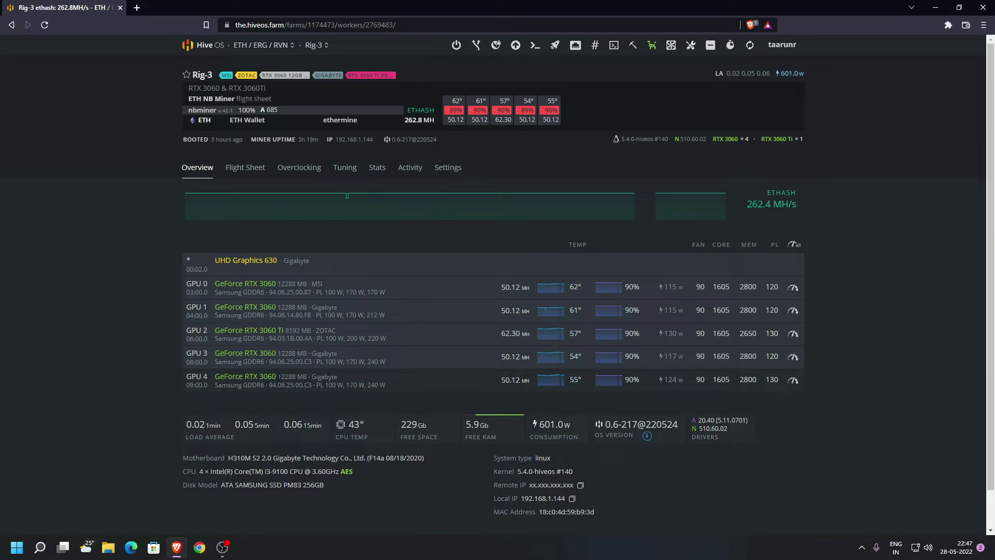
View Rig-3's watchdog settings again and examine the hashrate graph on its overview
{"action": "left_click", "coordinate": [652, 45]}
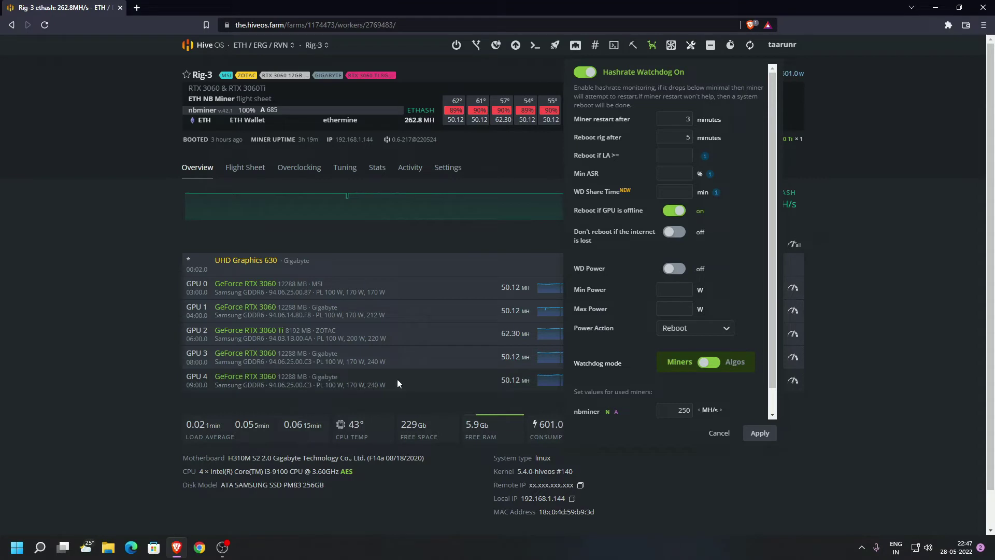
{"action": "left_click", "coordinate": [389, 316]}
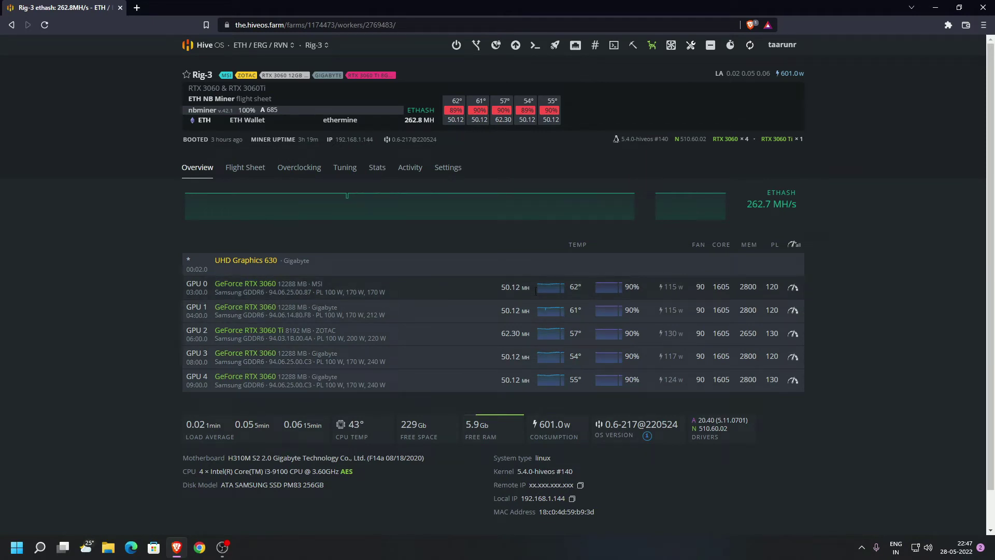
{"action": "mouse_move", "coordinate": [358, 202]}
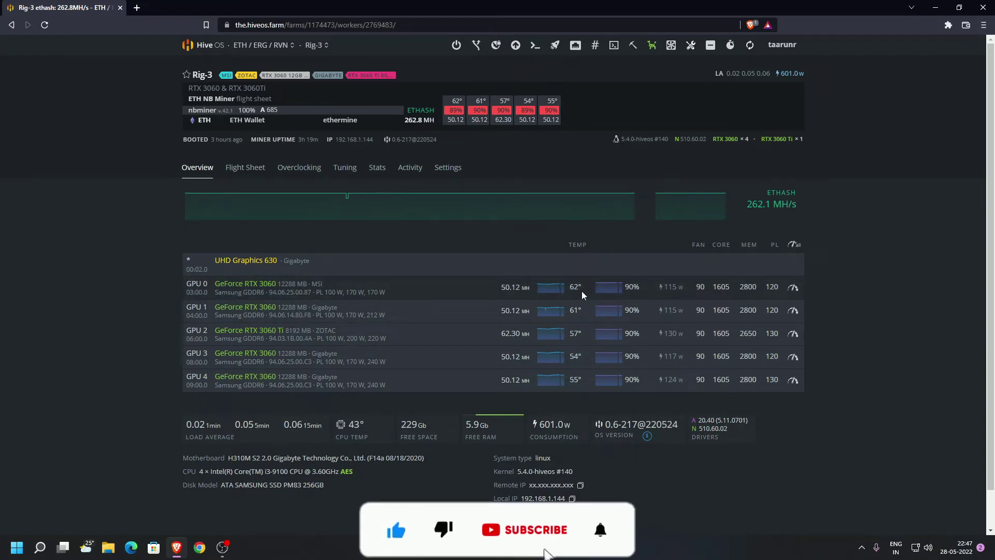
Try the watchdog's "Don't reboot if the internet is lost" option, switch it back off and close the settings
{"action": "left_click", "coordinate": [650, 46]}
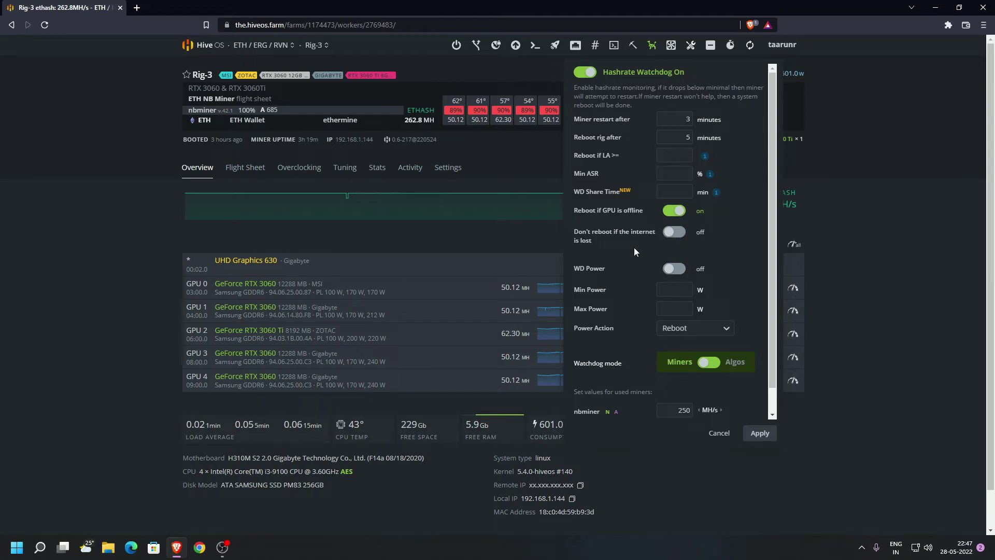
{"action": "left_click", "coordinate": [675, 233]}
{"action": "left_click", "coordinate": [673, 233]}
{"action": "left_click", "coordinate": [906, 265]}
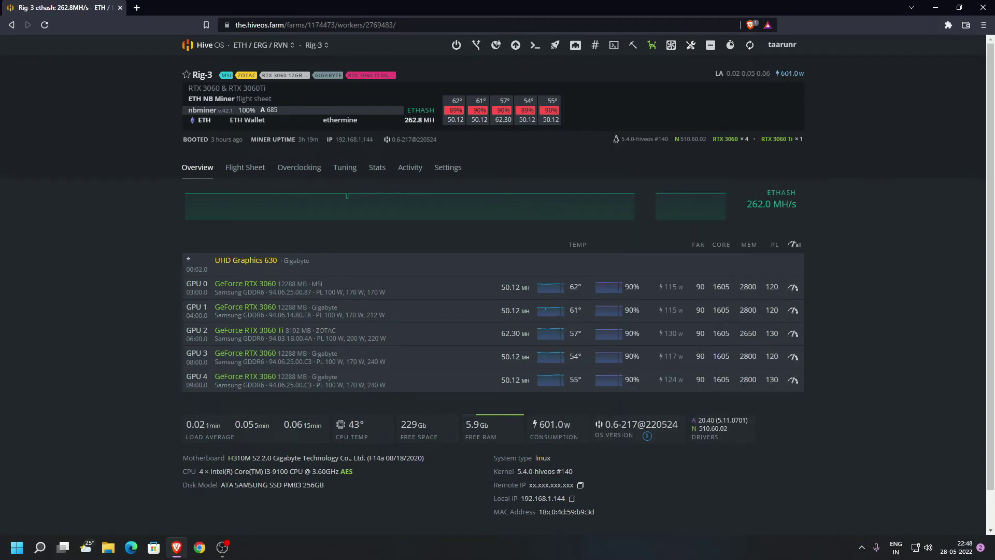
Reopen Rig-3's watchdog settings and examine the available Power Action options without changing the selection
{"action": "left_click", "coordinate": [652, 45]}
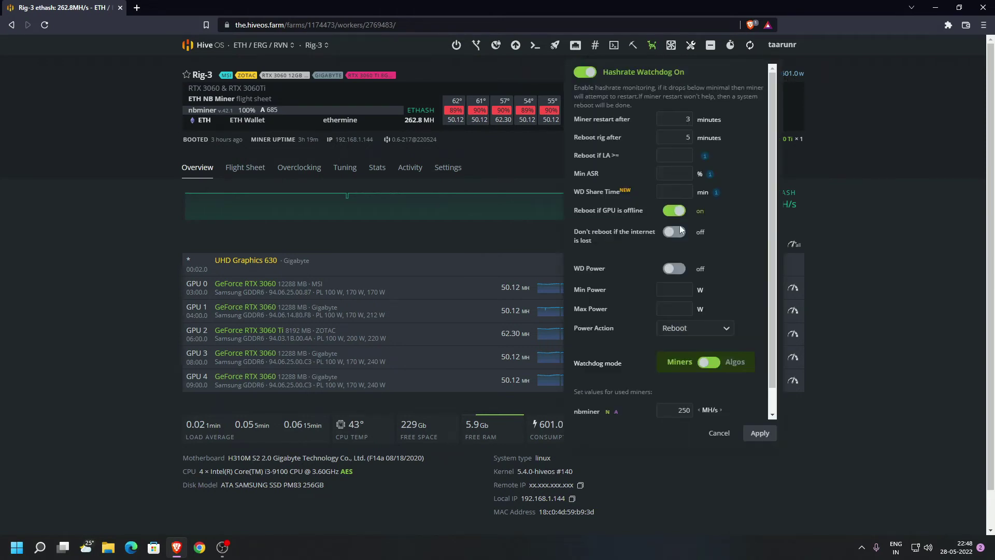
{"action": "left_click", "coordinate": [679, 334]}
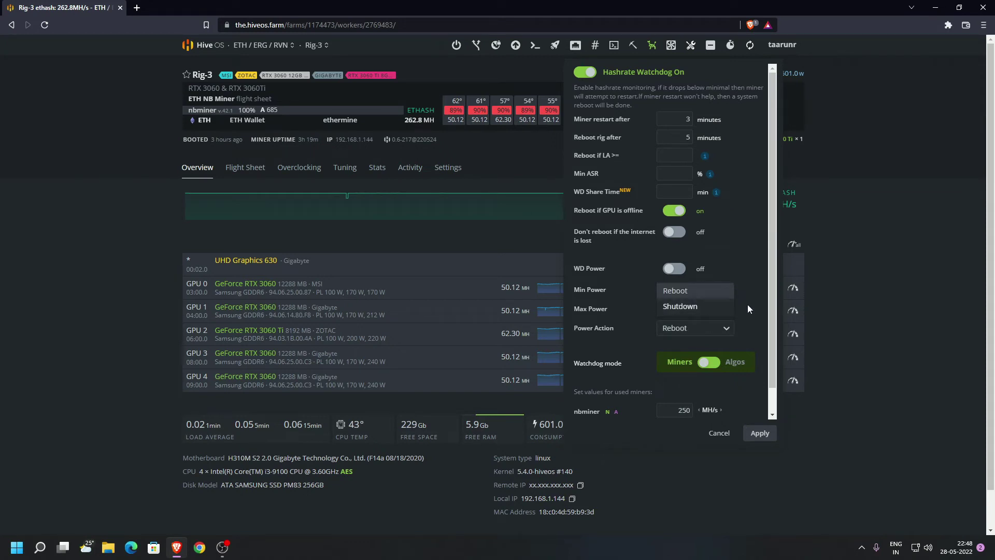
{"action": "left_click", "coordinate": [750, 275]}
{"action": "left_click", "coordinate": [690, 331]}
{"action": "left_click", "coordinate": [752, 269]}
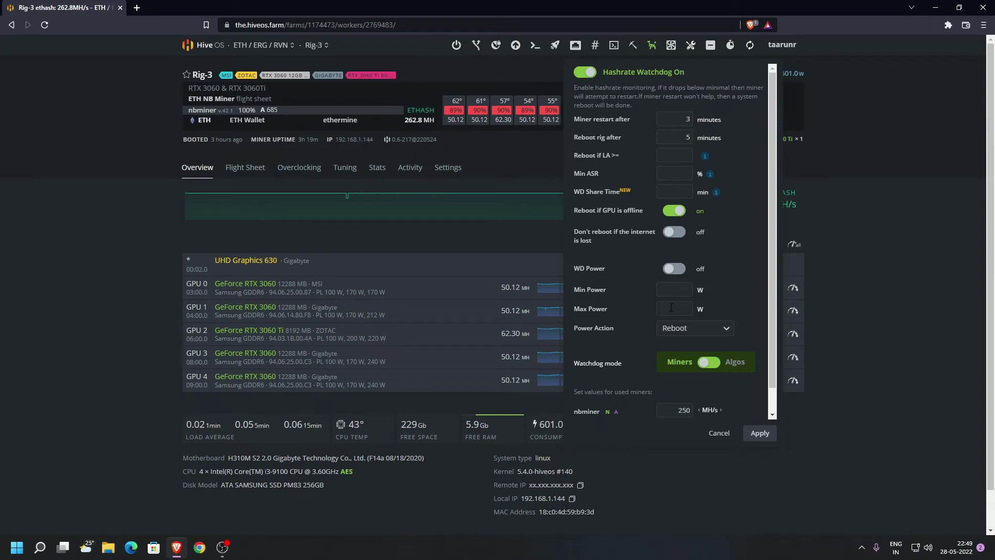
{"action": "left_click", "coordinate": [674, 328]}
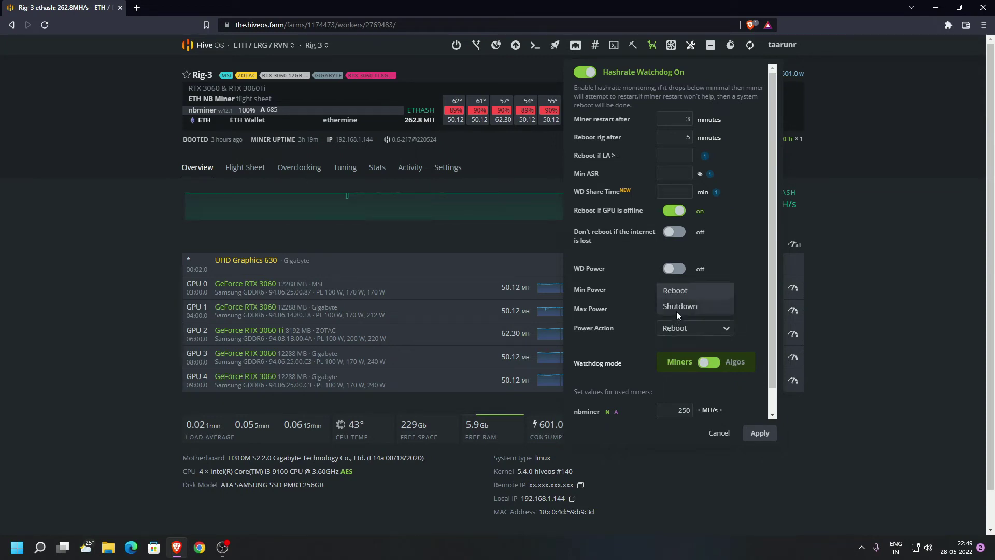
{"action": "left_click", "coordinate": [757, 284]}
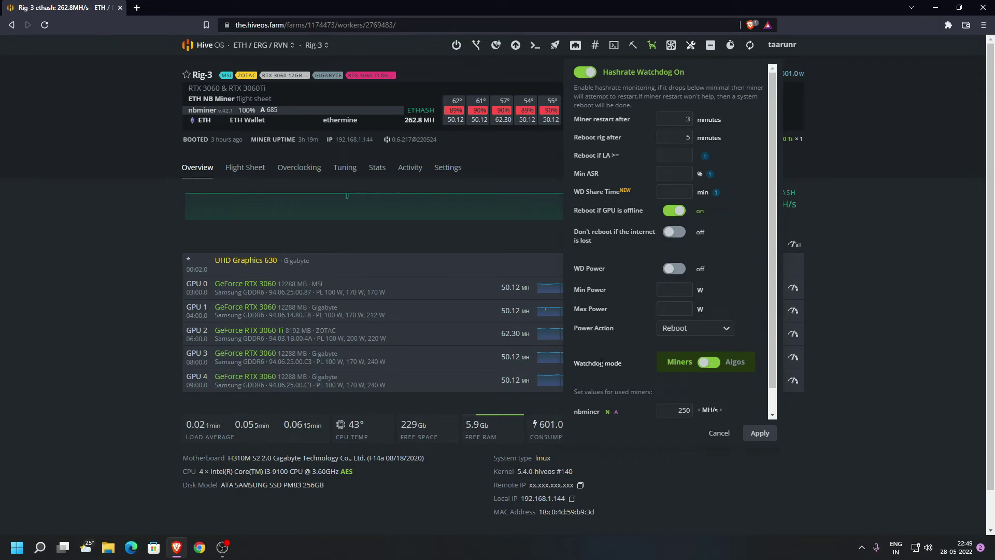
Try the Algos watchdog mode and its ETHASH hashrate units, return to Miners mode and close without applying
{"action": "scroll", "coordinate": [674, 358], "scroll_direction": "down", "scroll_amount": 1}
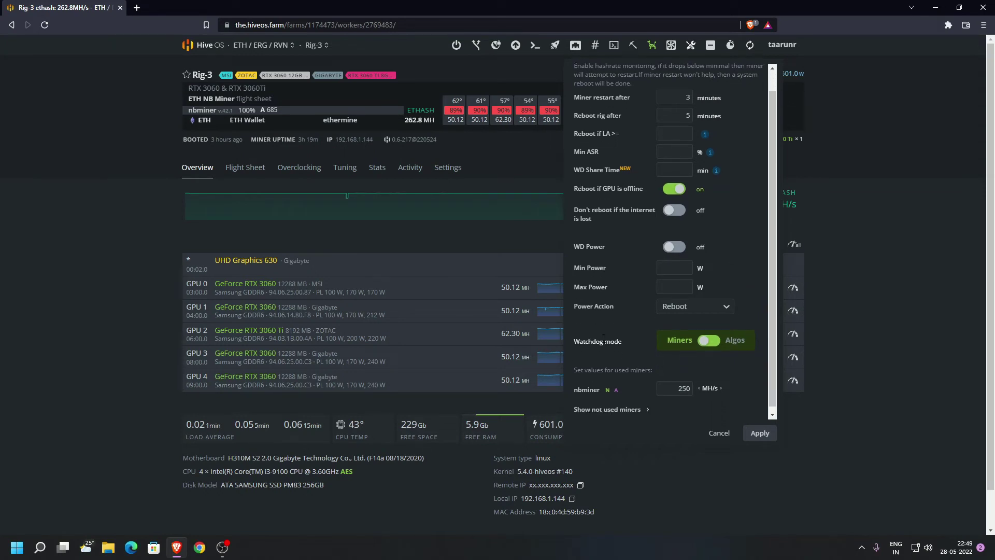
{"action": "left_click", "coordinate": [718, 337]}
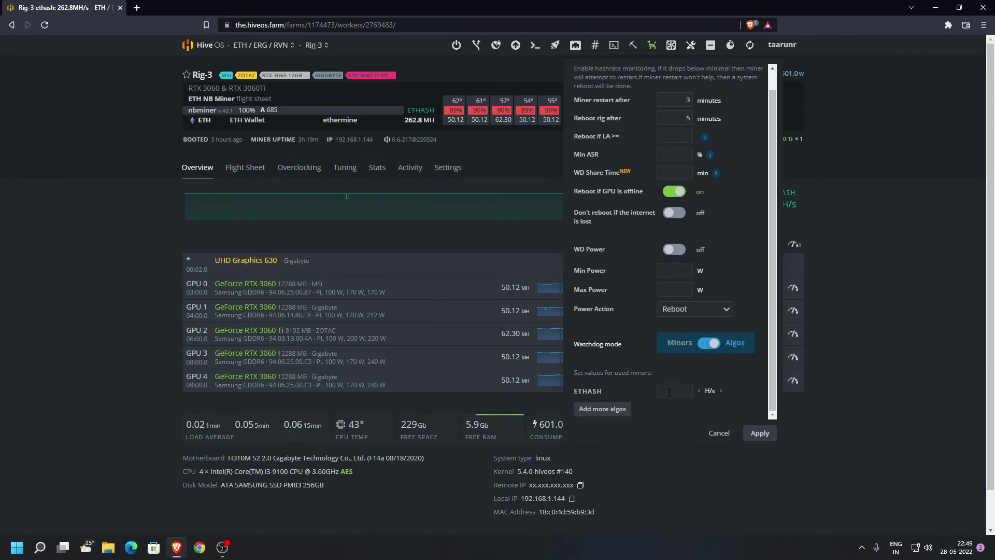
{"action": "left_click", "coordinate": [721, 390]}
{"action": "left_click", "coordinate": [720, 391]}
{"action": "left_click", "coordinate": [721, 390]}
{"action": "left_click", "coordinate": [699, 390]}
{"action": "left_click", "coordinate": [695, 344]}
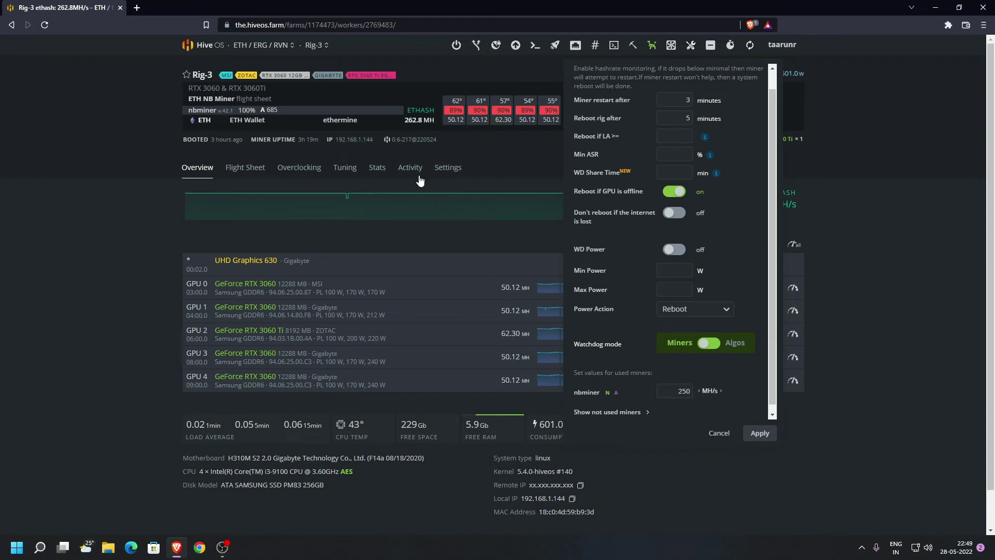
{"action": "left_click", "coordinate": [405, 120]}
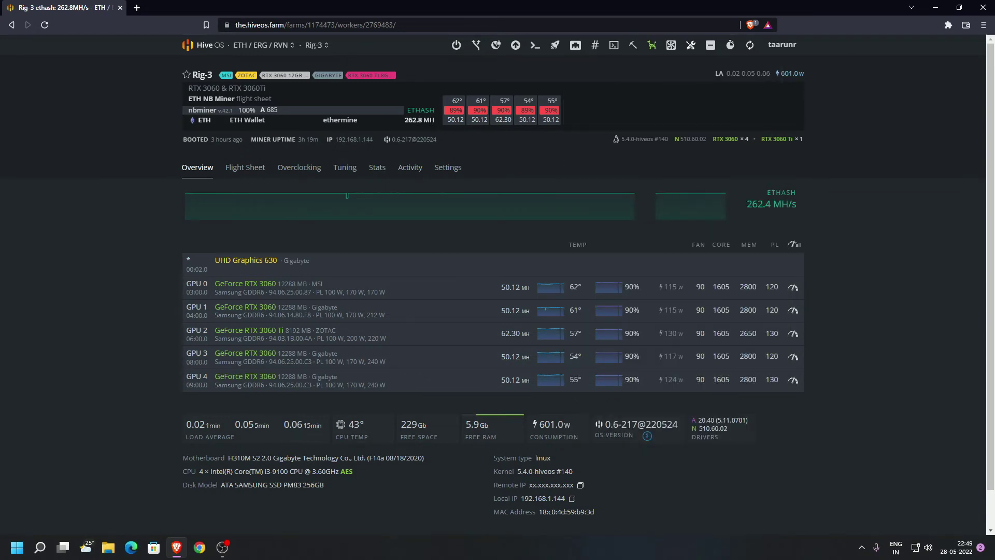
Review the nbminer minimum hashrate in the watchdog settings and inspect the dip on the rig's ETHASH graph
{"action": "left_click", "coordinate": [651, 45]}
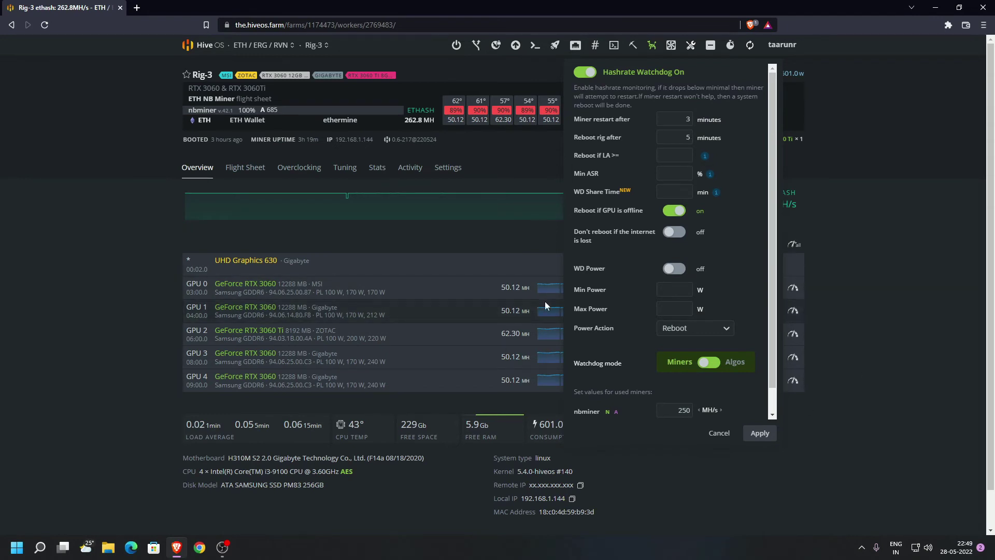
{"action": "key", "text": "alt+Tab"}
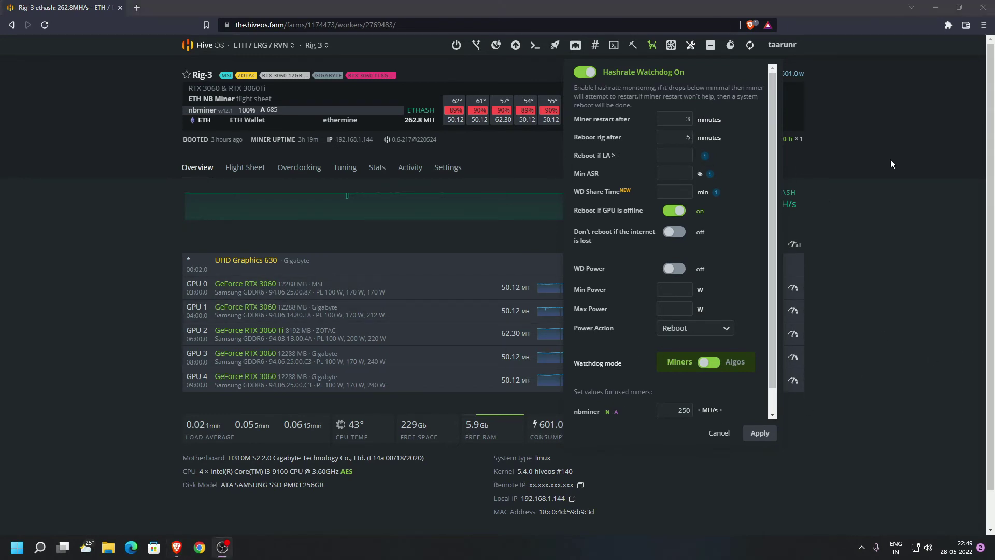
{"action": "scroll", "coordinate": [686, 390], "scroll_direction": "down", "scroll_amount": 3}
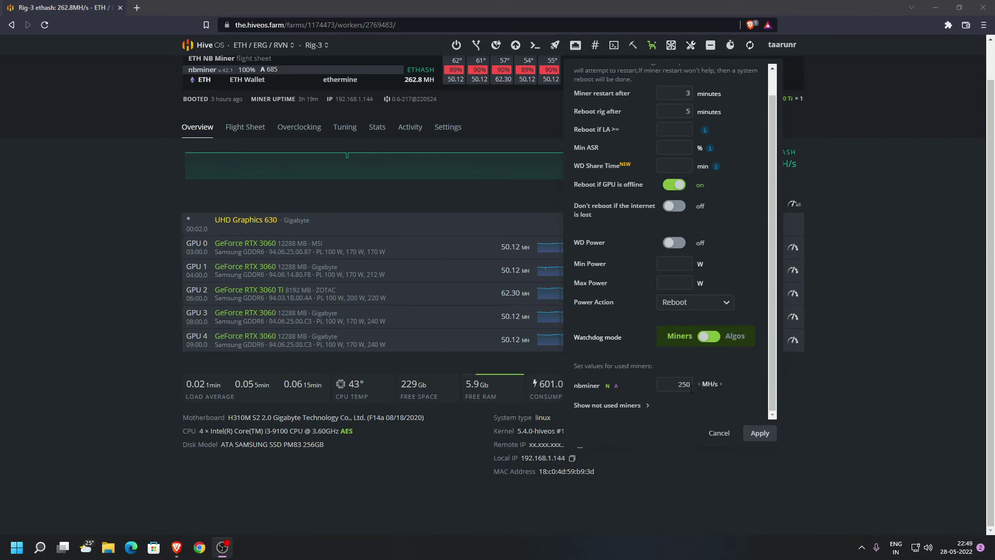
{"action": "left_click", "coordinate": [364, 193]}
{"action": "mouse_move", "coordinate": [346, 159]}
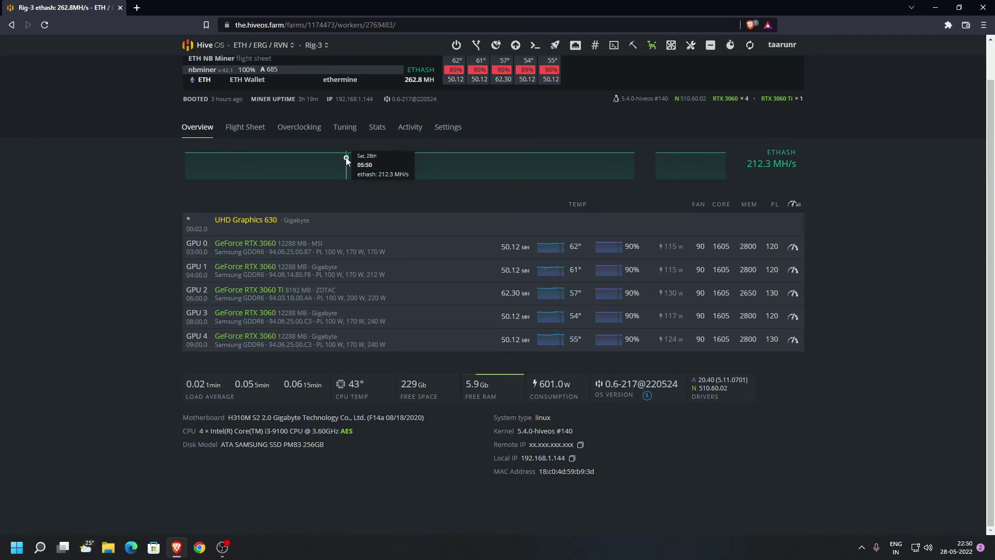
{"action": "left_click", "coordinate": [446, 128]}
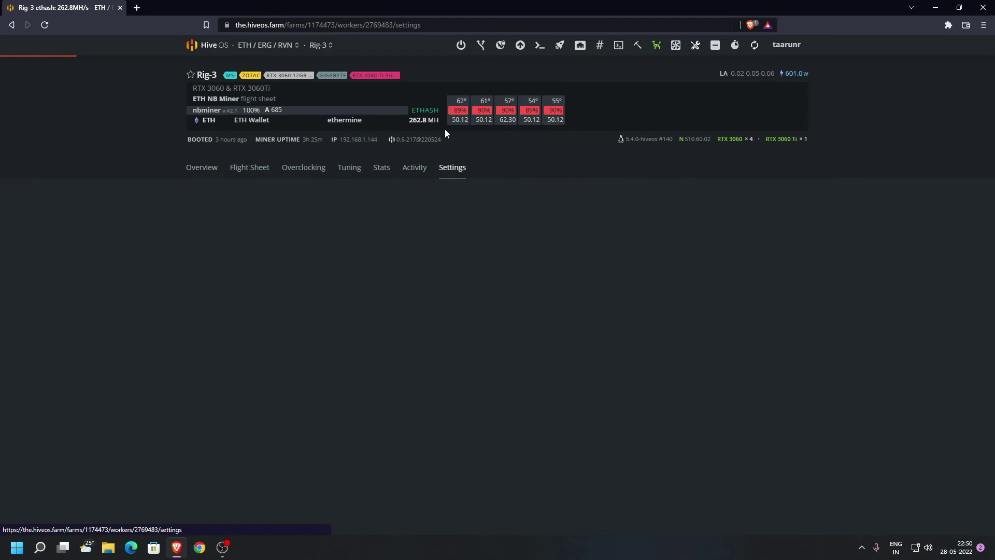
{"action": "left_click", "coordinate": [410, 173]}
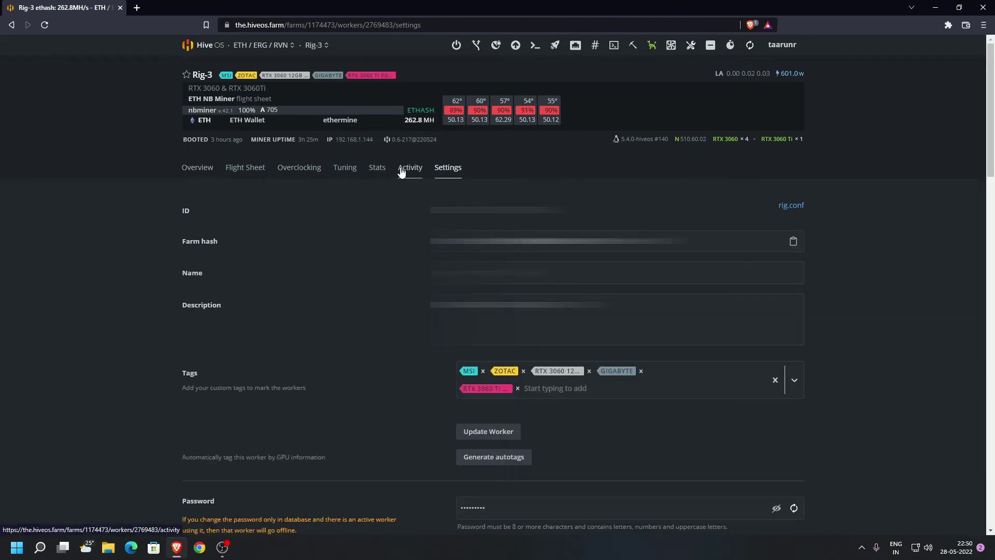
{"action": "left_click", "coordinate": [440, 169]}
{"action": "left_click", "coordinate": [345, 171]}
Show Rig-3's statistics, isolate GPU 1 on the temperature graph by hiding GPUs 0, 2, 3 and 4, and inspect its dip
{"action": "left_click", "coordinate": [374, 171]}
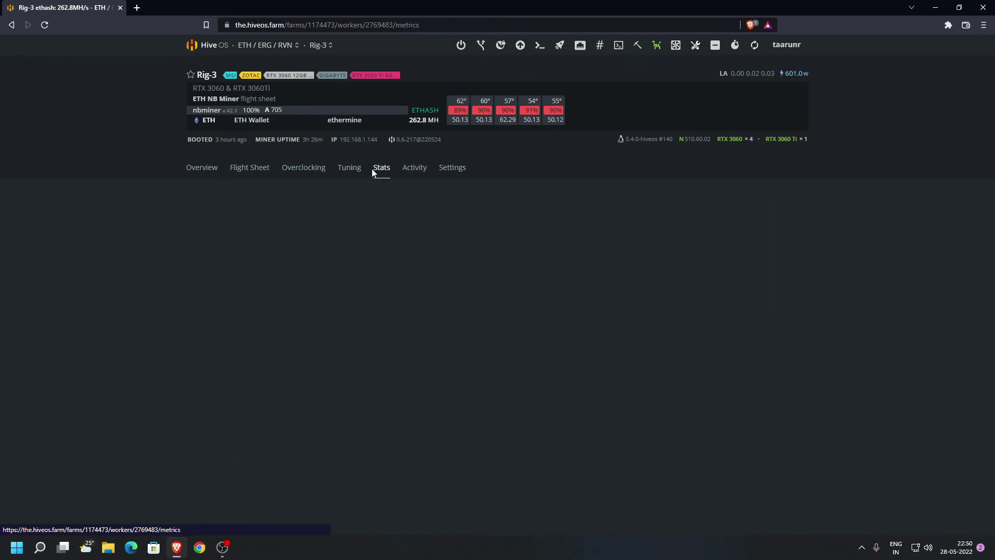
{"action": "scroll", "coordinate": [242, 311], "scroll_direction": "down", "scroll_amount": 2}
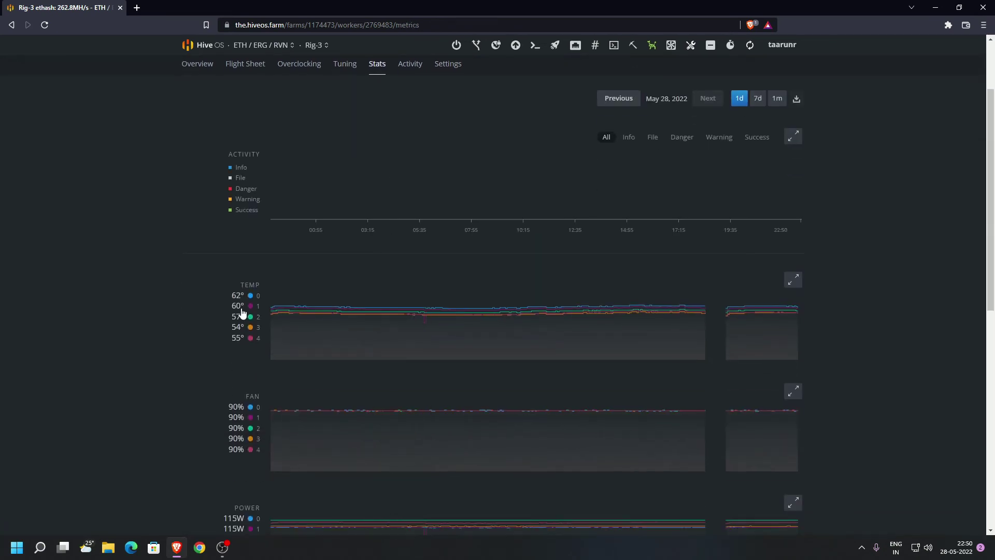
{"action": "left_click", "coordinate": [257, 296]}
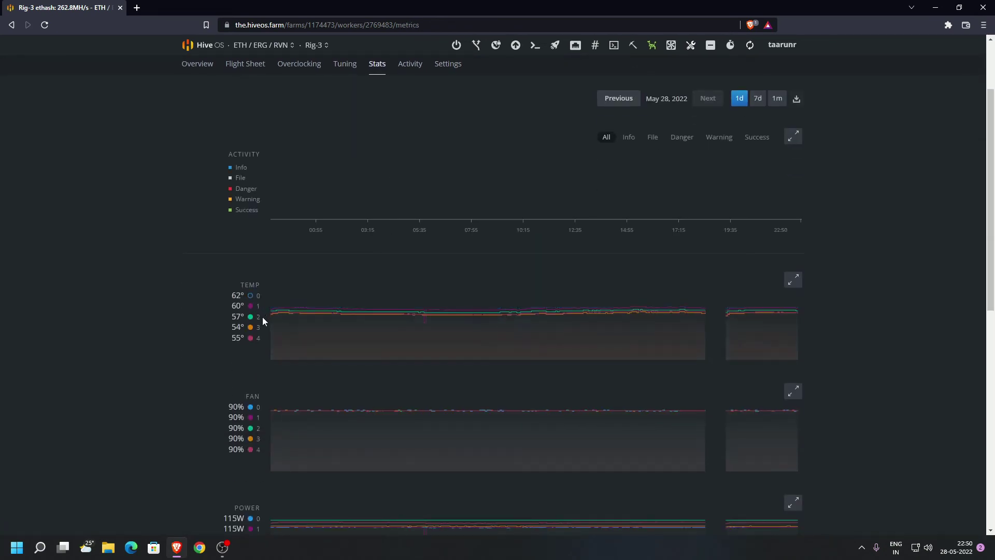
{"action": "left_click", "coordinate": [258, 316]}
{"action": "left_click", "coordinate": [258, 327]}
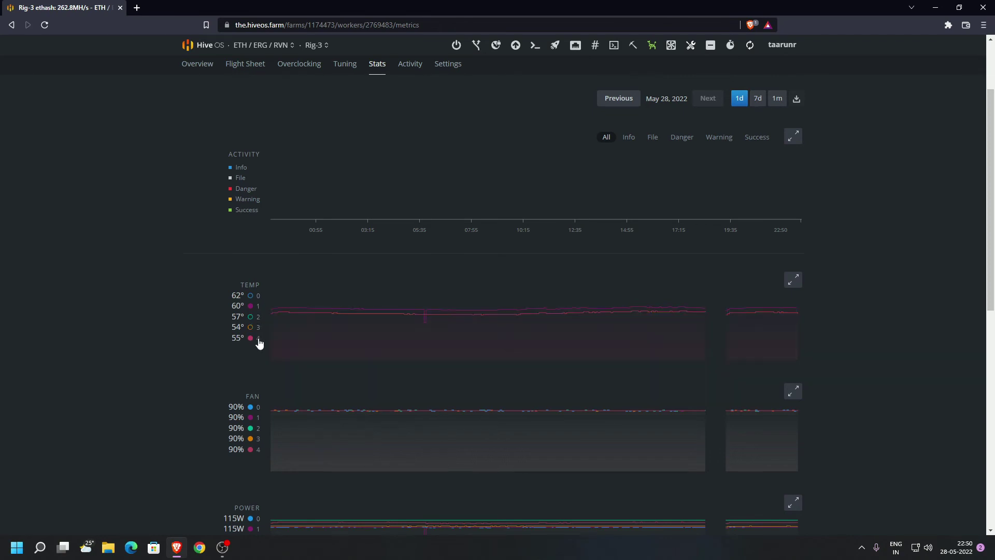
{"action": "left_click", "coordinate": [258, 339]}
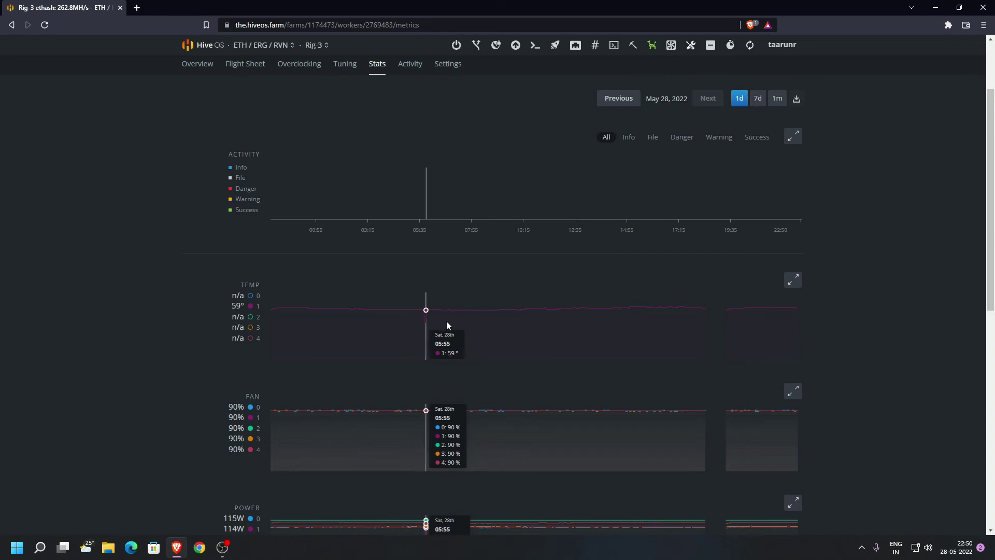
{"action": "scroll", "coordinate": [570, 305], "scroll_direction": "up", "scroll_amount": 2}
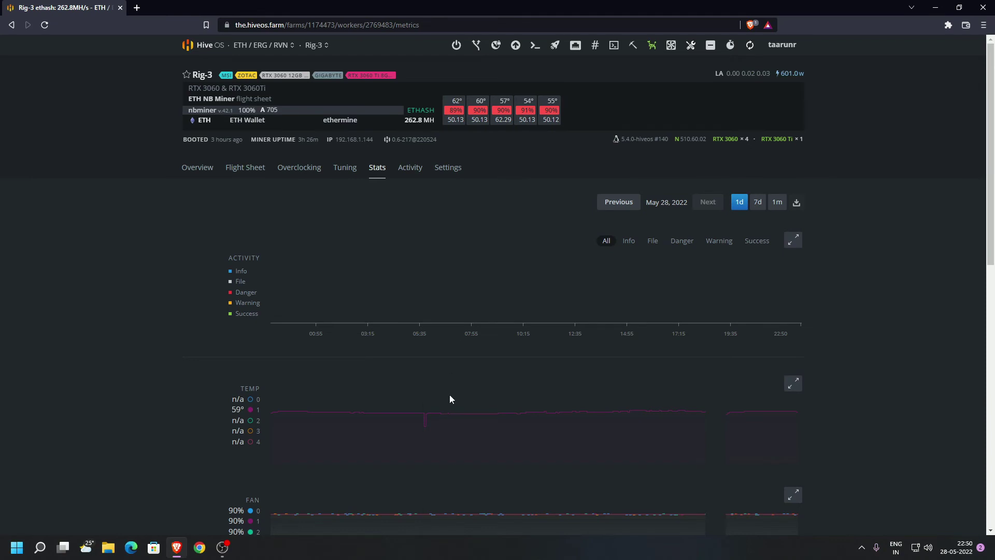
{"action": "mouse_move", "coordinate": [425, 423]}
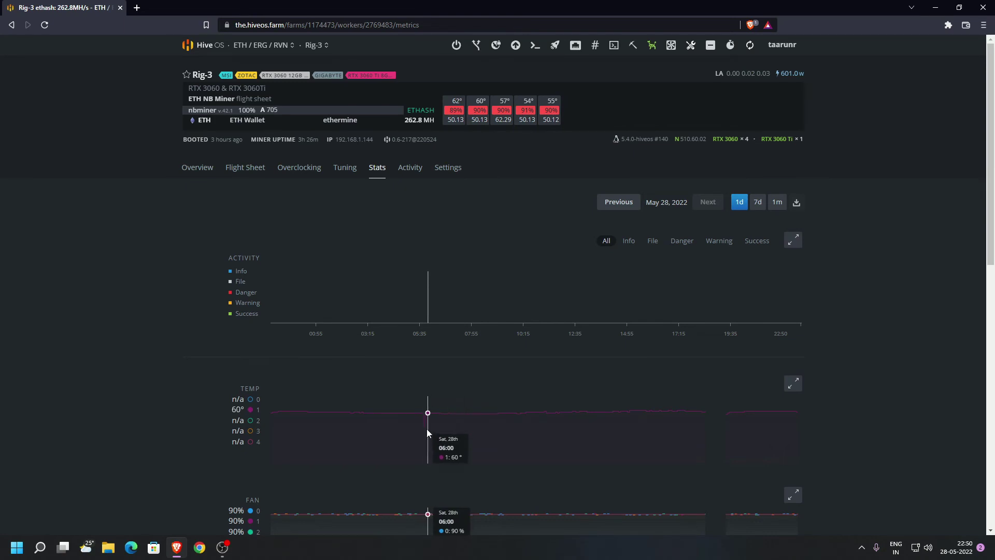
Isolate GPU 1 on the ETHASH graph by hiding GPUs 0, 2, 3 and 4, and inspect its hashrate drop at 05:50
{"action": "scroll", "coordinate": [425, 431], "scroll_direction": "down", "scroll_amount": 4}
{"action": "scroll", "coordinate": [426, 416], "scroll_direction": "down", "scroll_amount": 4}
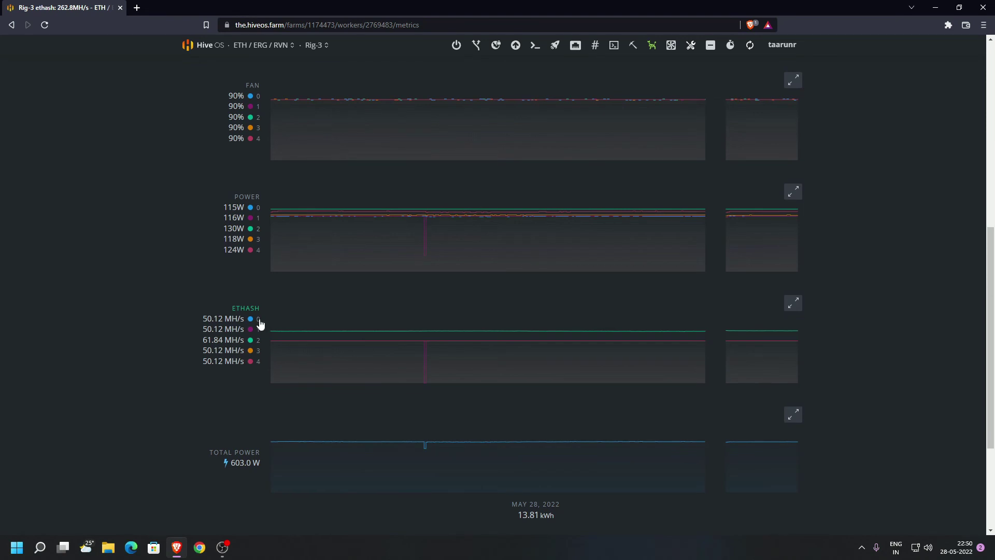
{"action": "left_click", "coordinate": [259, 320]}
{"action": "left_click", "coordinate": [257, 340]}
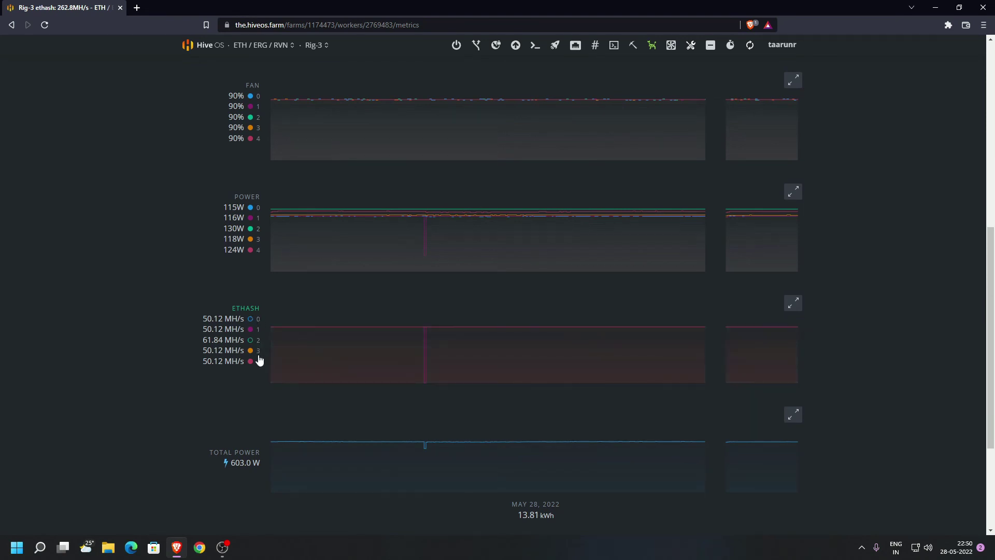
{"action": "left_click", "coordinate": [258, 350]}
{"action": "left_click", "coordinate": [258, 361]}
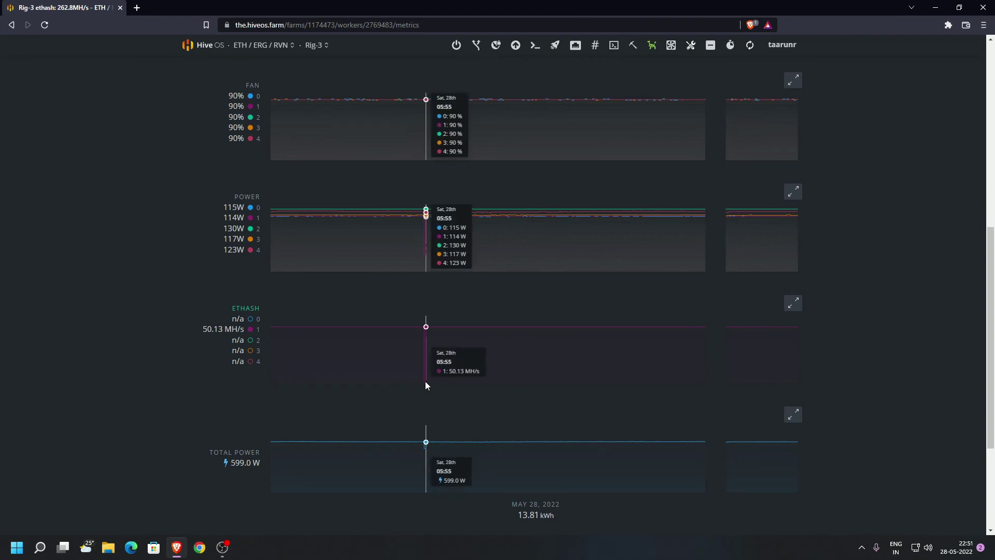
{"action": "mouse_move", "coordinate": [424, 385]}
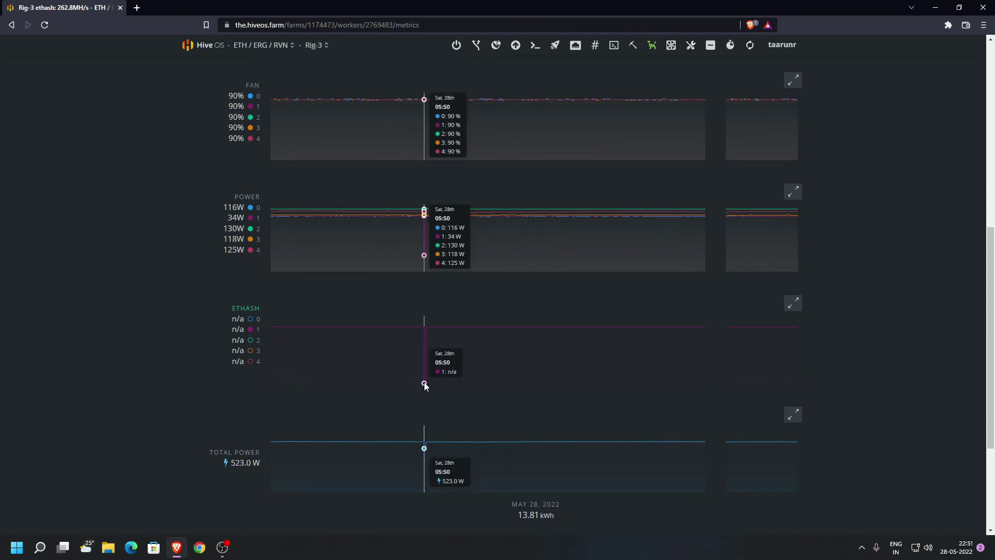
Return to Rig-3's overview, review the full hashrate watchdog settings once more and close them without applying changes
{"action": "scroll", "coordinate": [424, 383], "scroll_direction": "up", "scroll_amount": 8}
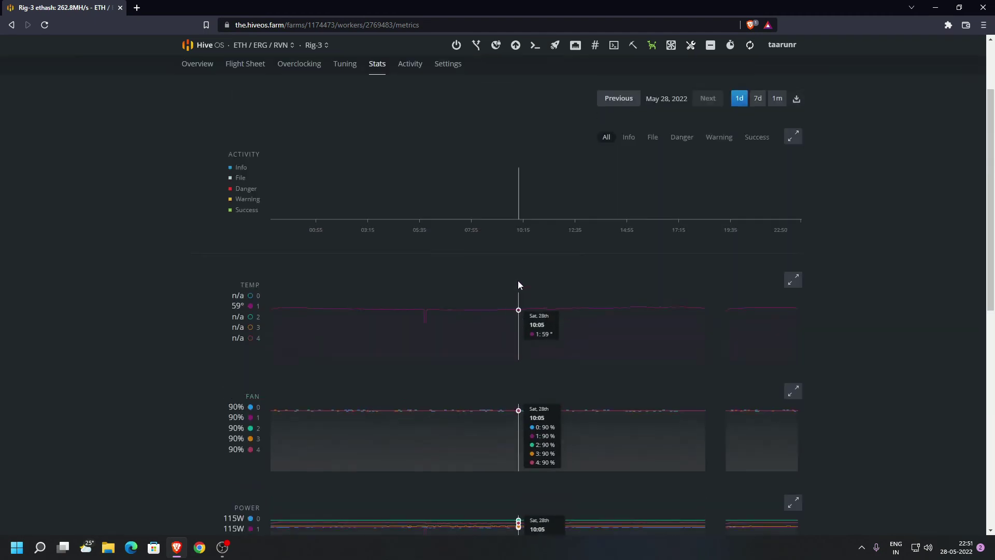
{"action": "left_click", "coordinate": [197, 167]}
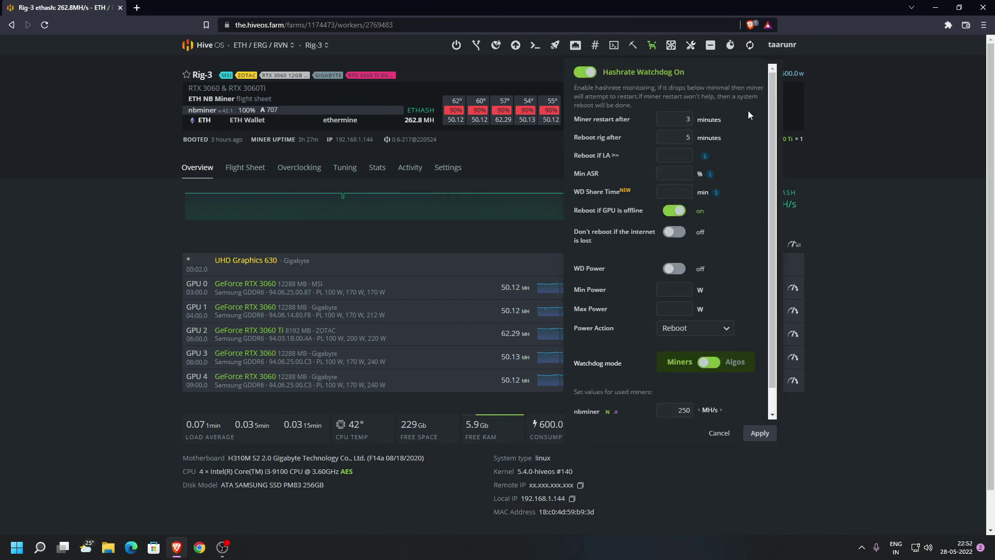
{"action": "scroll", "coordinate": [707, 210], "scroll_direction": "down", "scroll_amount": 3}
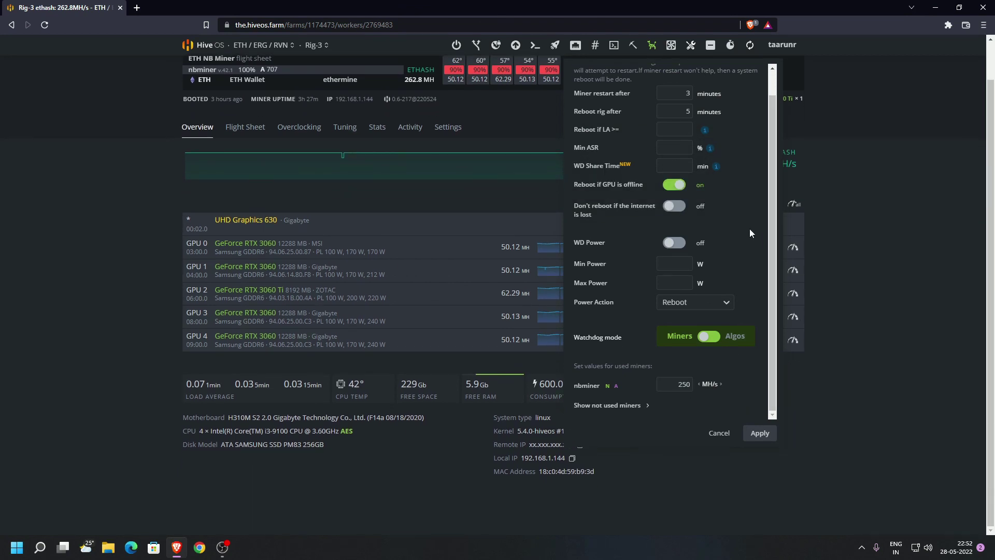
{"action": "scroll", "coordinate": [750, 229], "scroll_direction": "up", "scroll_amount": 1}
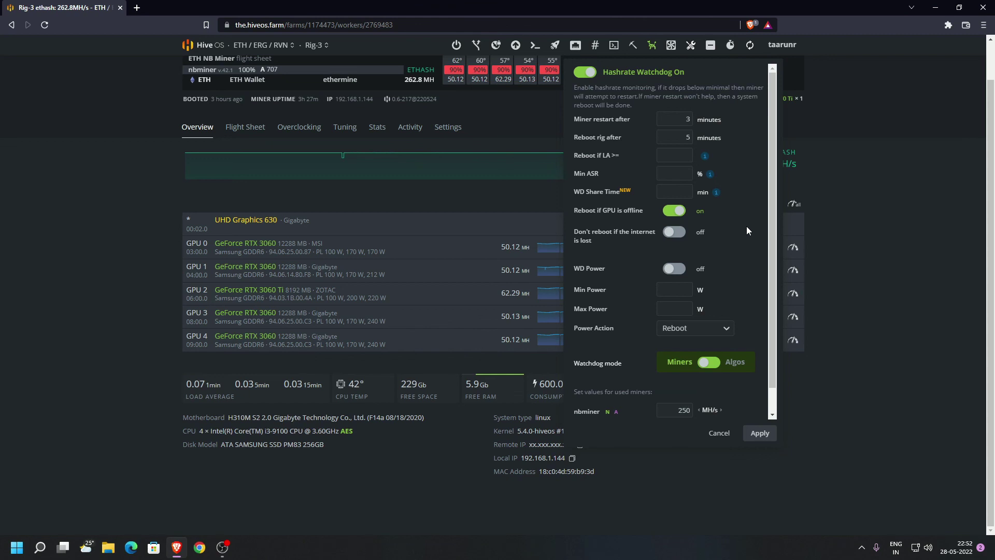
{"action": "scroll", "coordinate": [745, 225], "scroll_direction": "up", "scroll_amount": 1}
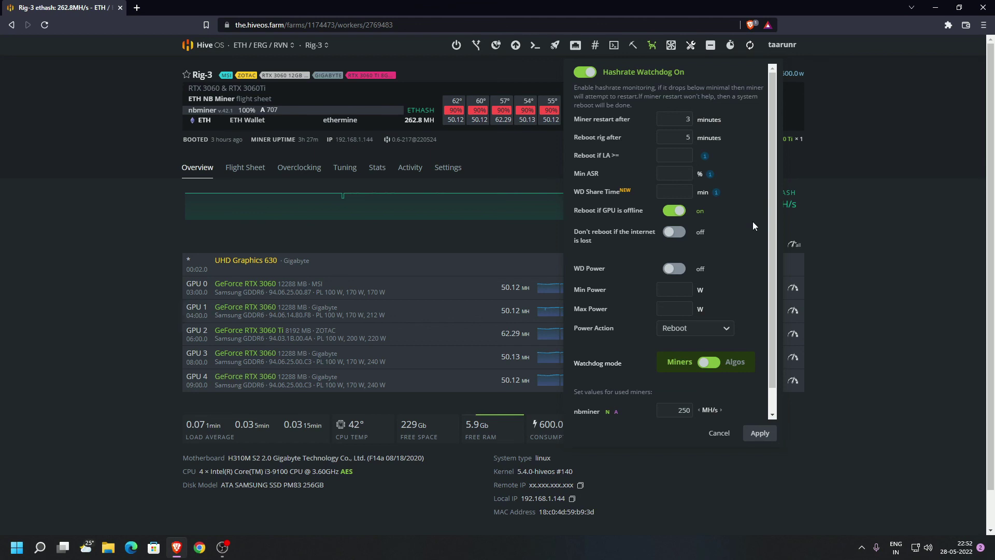
{"action": "left_click", "coordinate": [893, 218]}
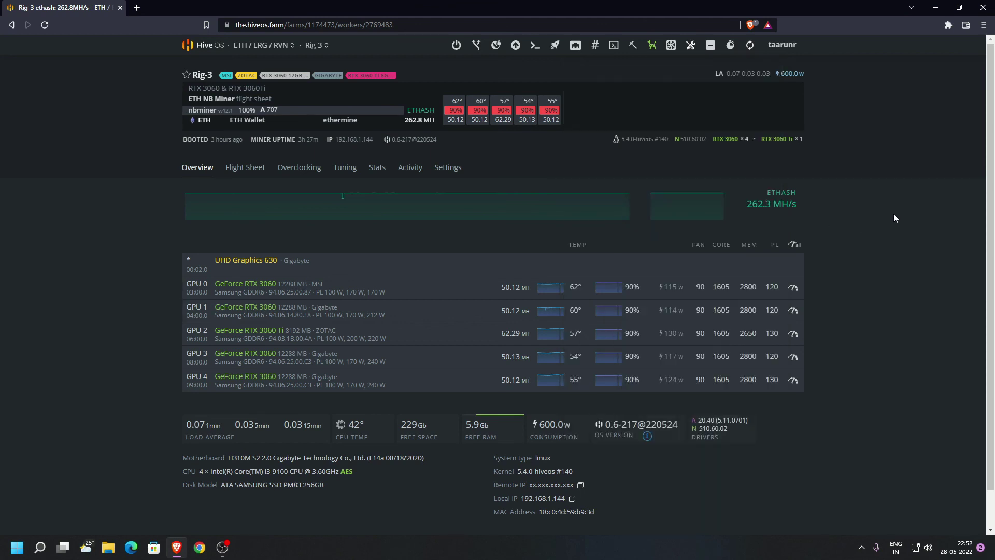